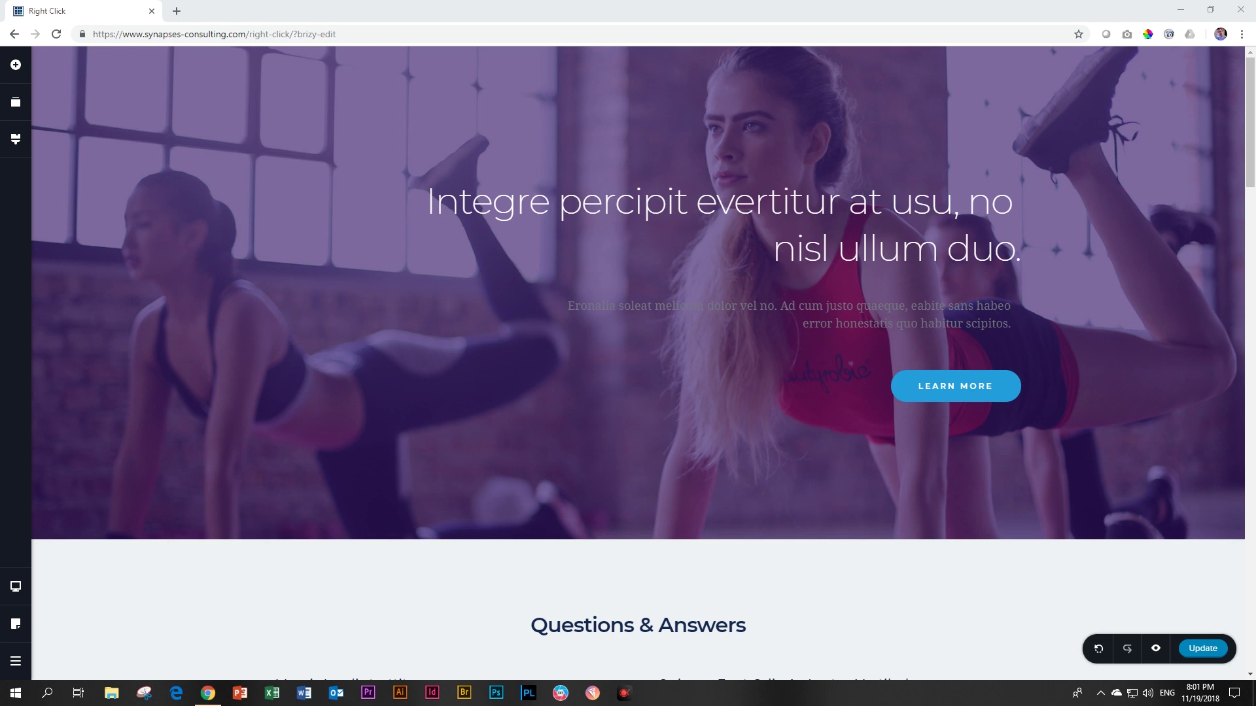
scroll(681, 521, "down", 3)
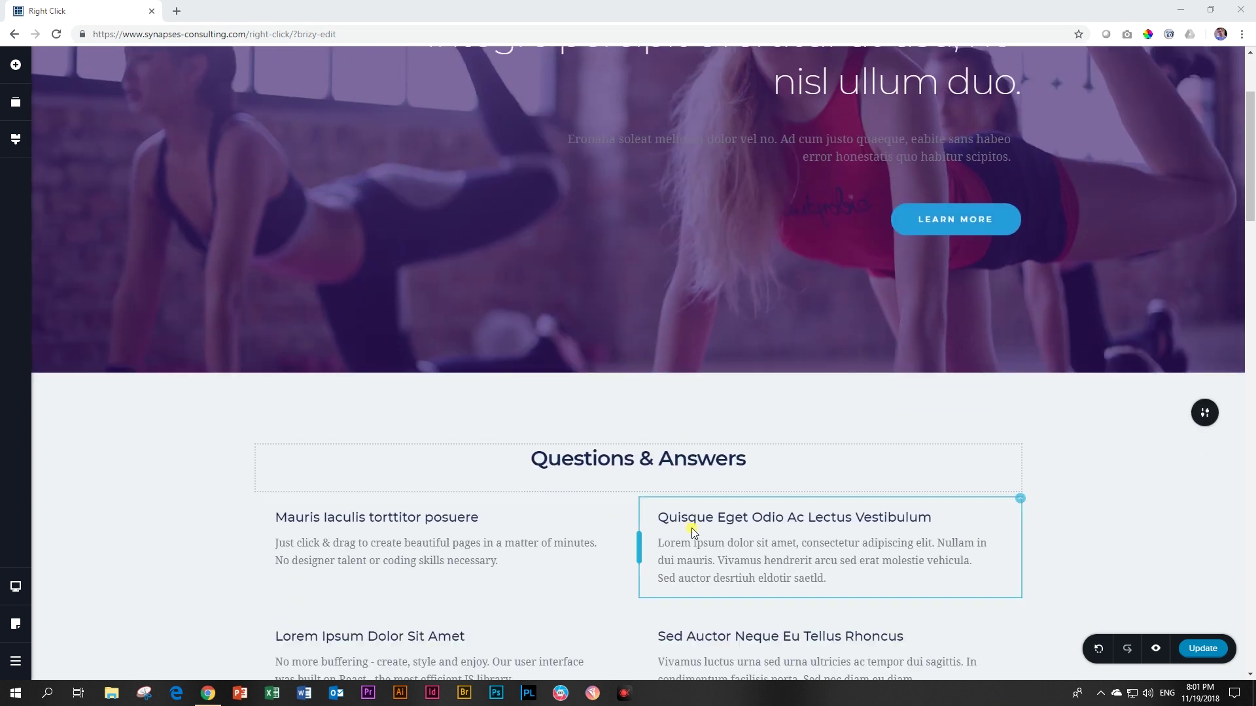
scroll(896, 563, "down", 5)
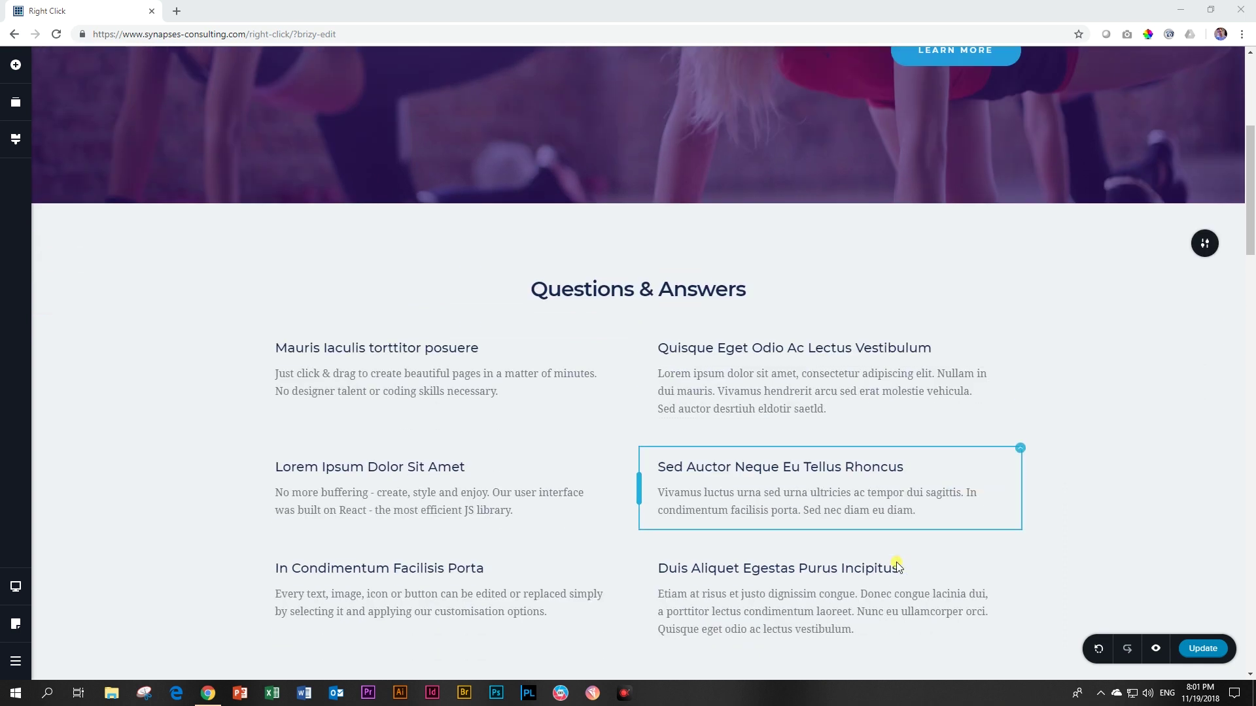
scroll(941, 566, "up", 5)
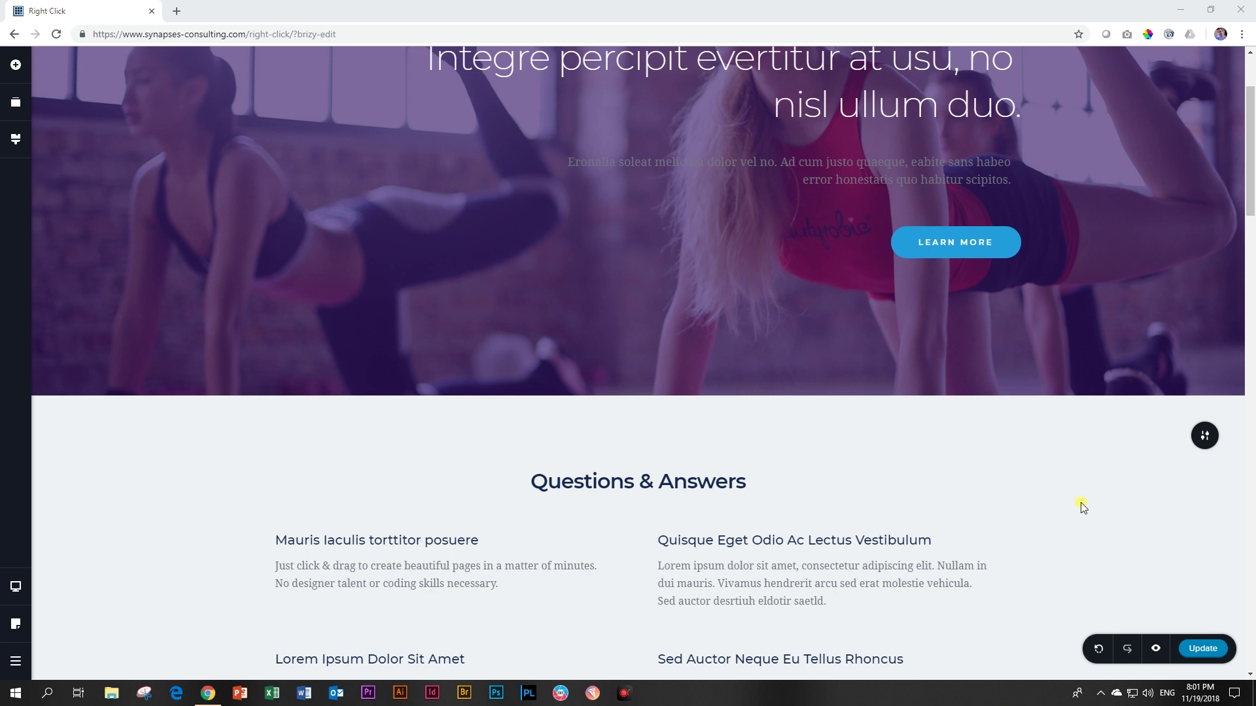
scroll(1081, 502, "up", 2)
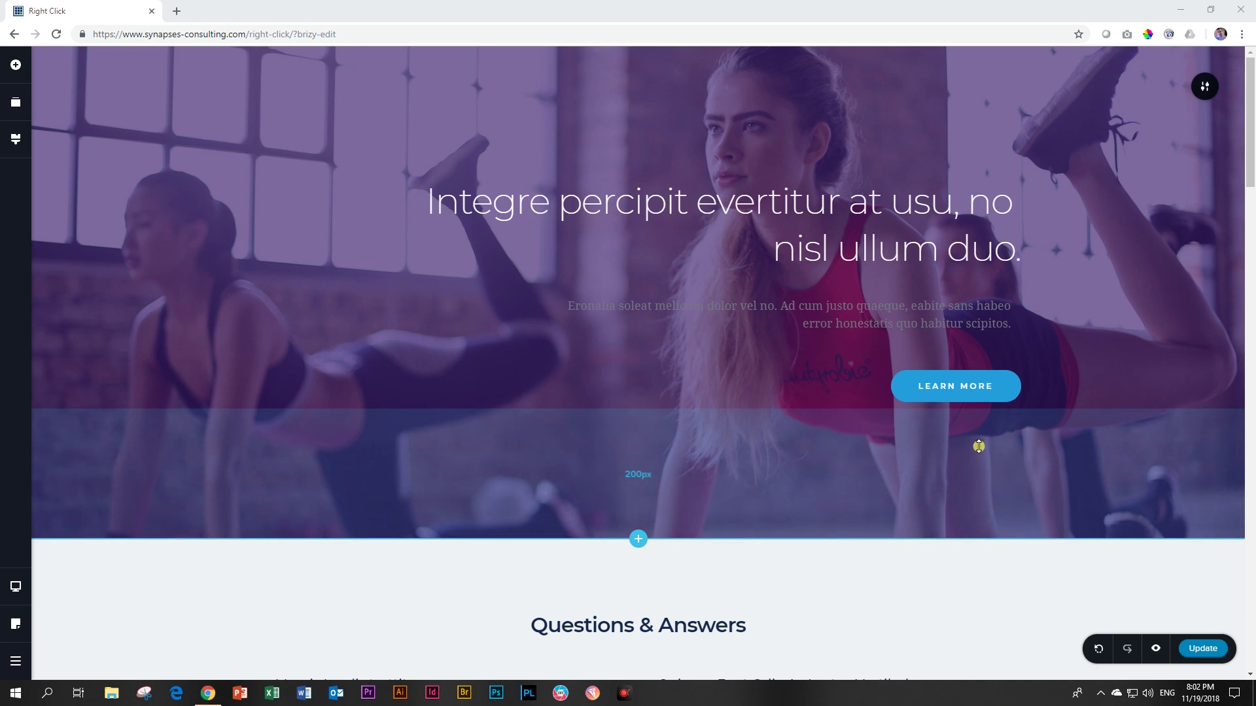
right_click(870, 214)
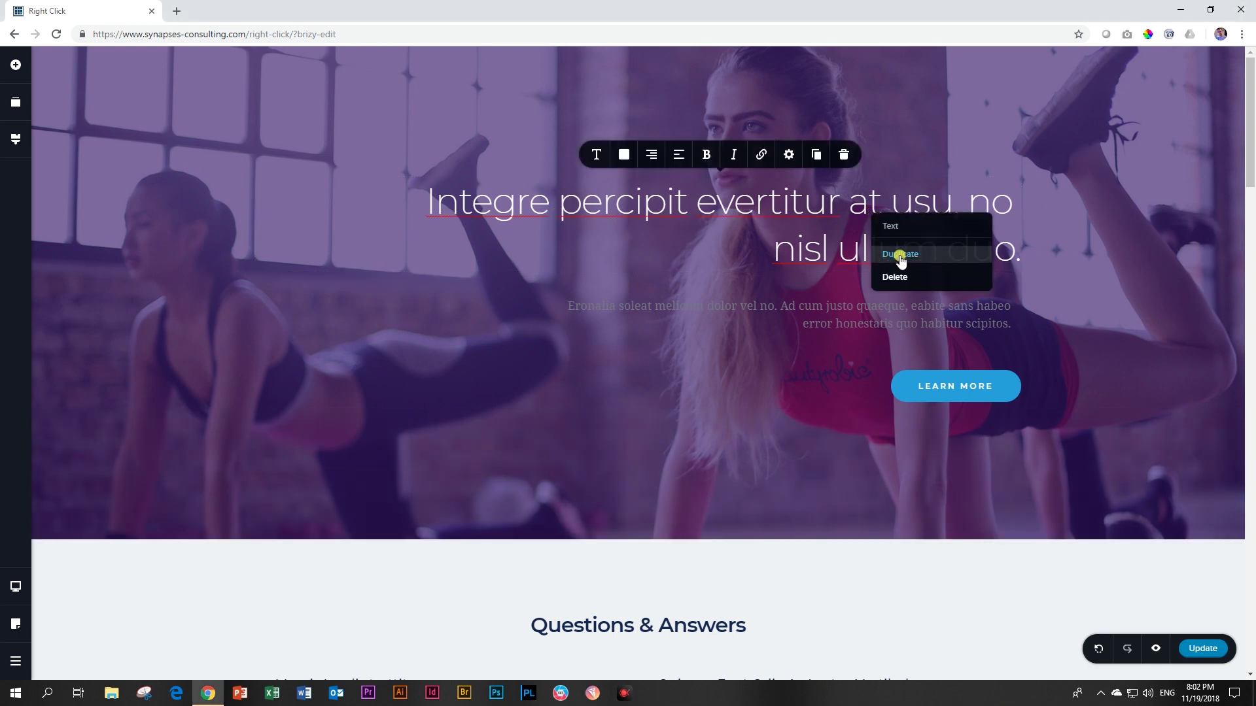
left_click(914, 261)
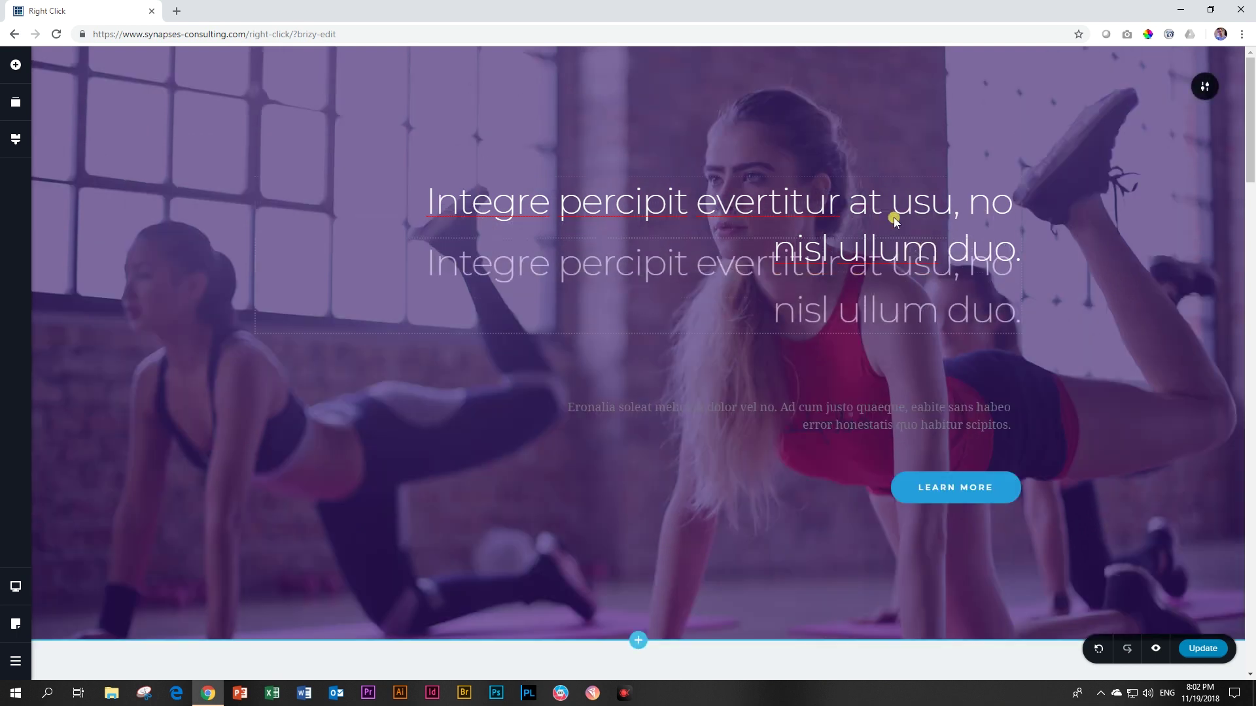
right_click(920, 300)
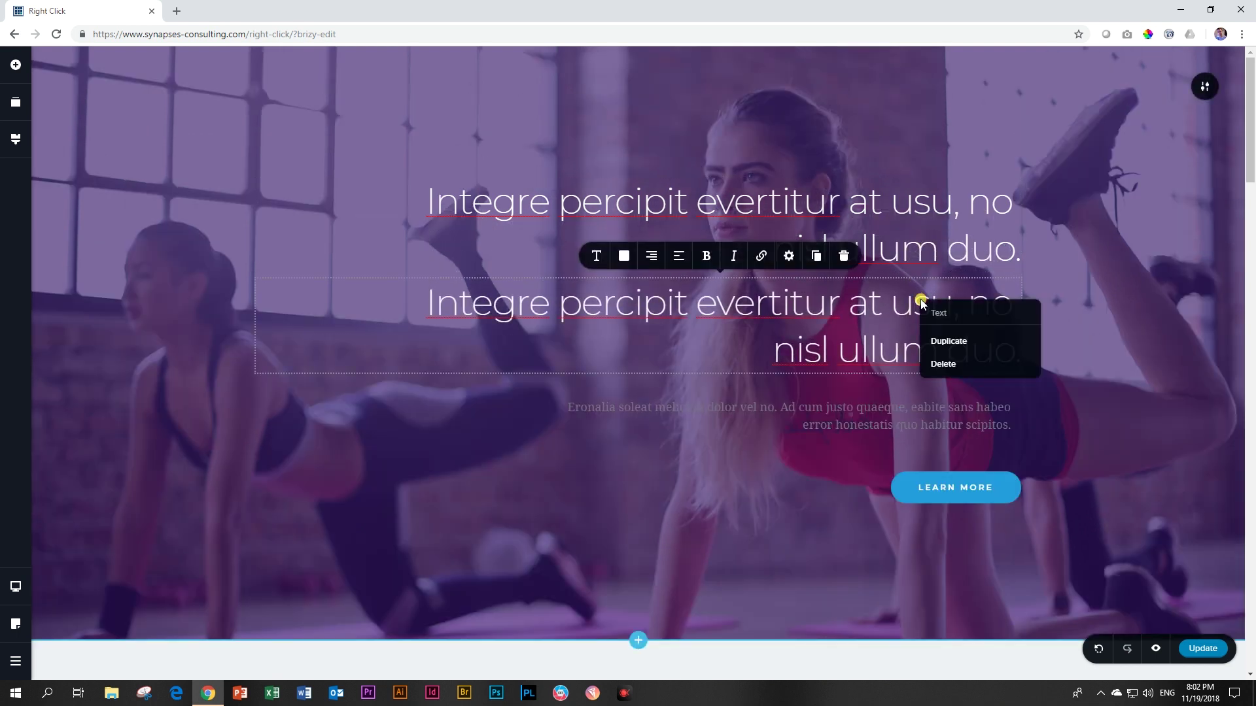
left_click(934, 362)
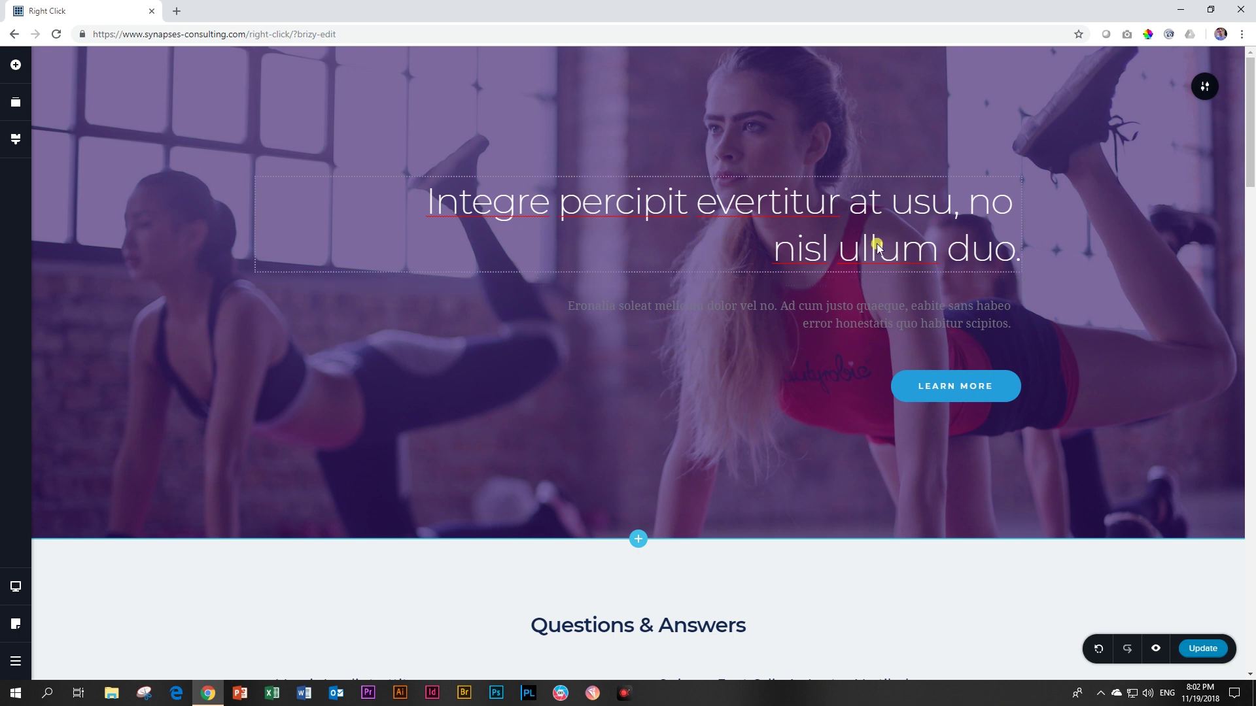
left_click(779, 282)
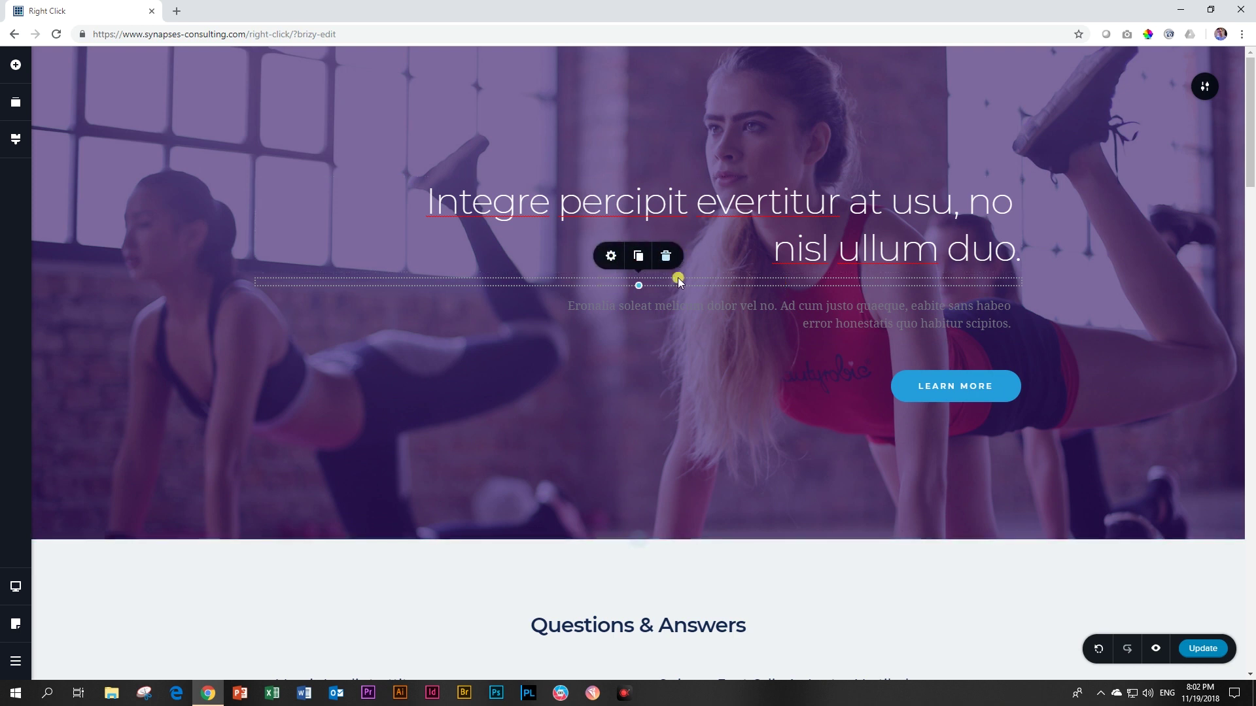
right_click(722, 285)
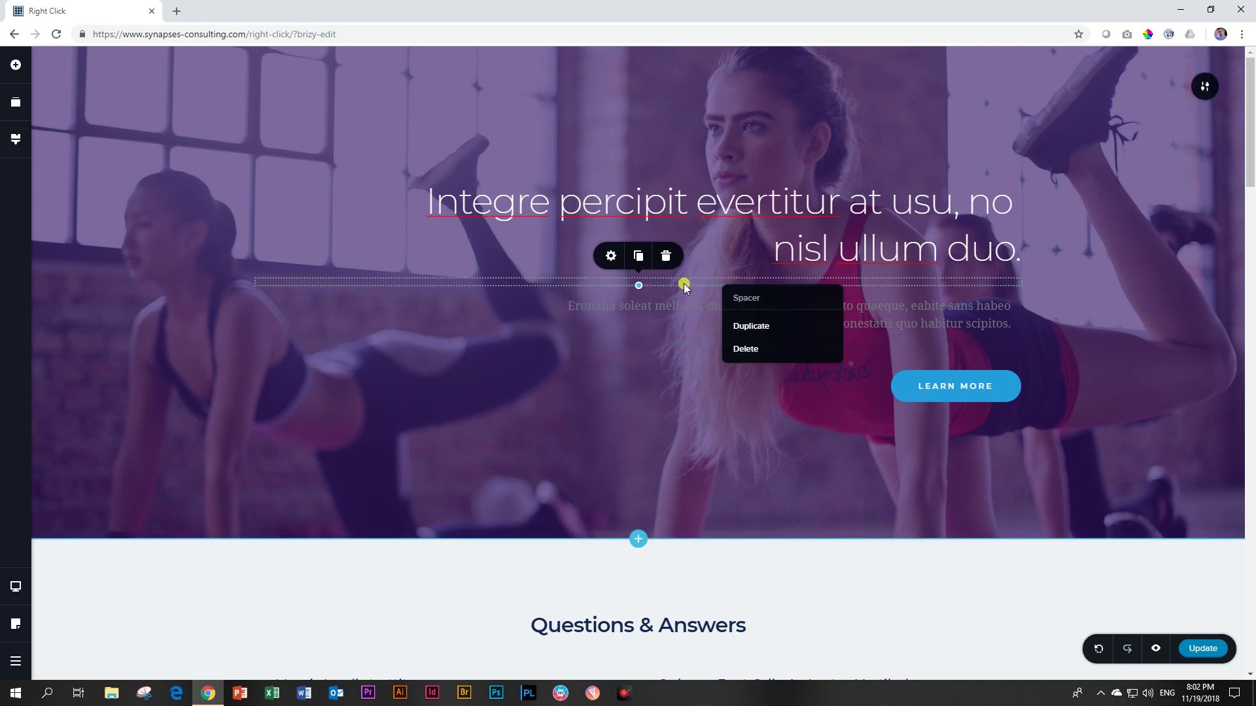
right_click(962, 390)
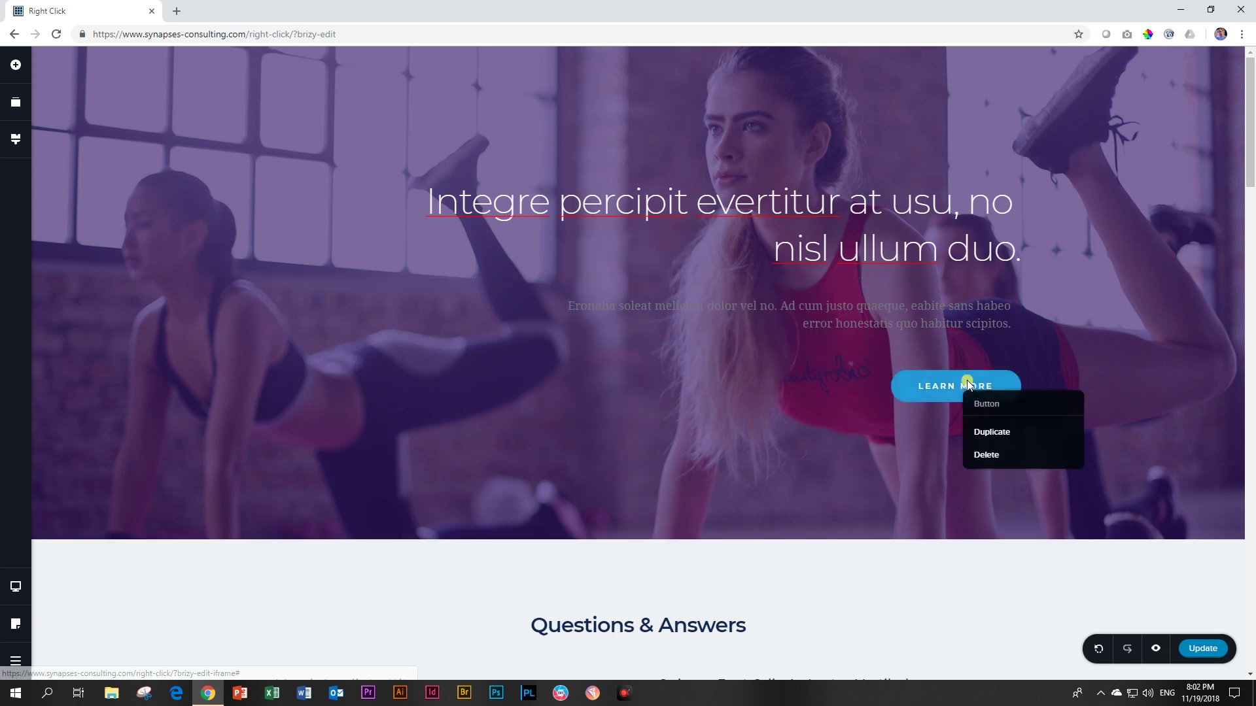
right_click(929, 324)
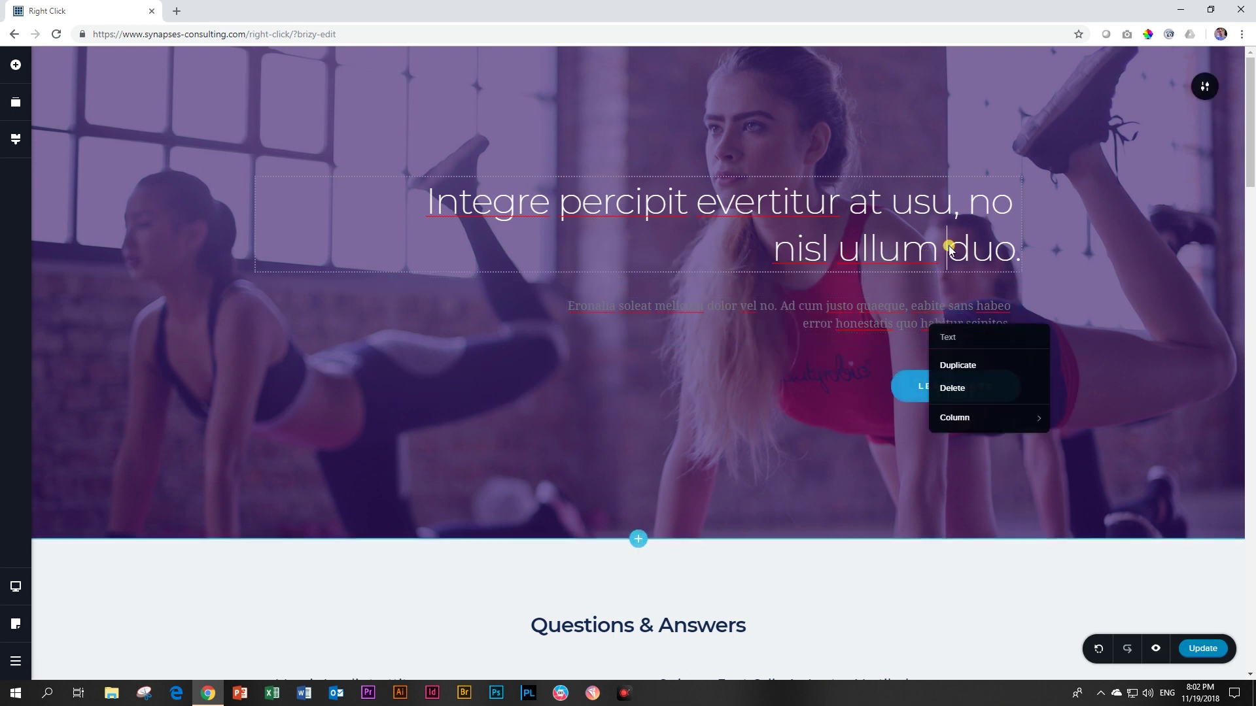
right_click(952, 247)
scroll(827, 345, "down", 3)
scroll(828, 345, "down", 3)
right_click(682, 262)
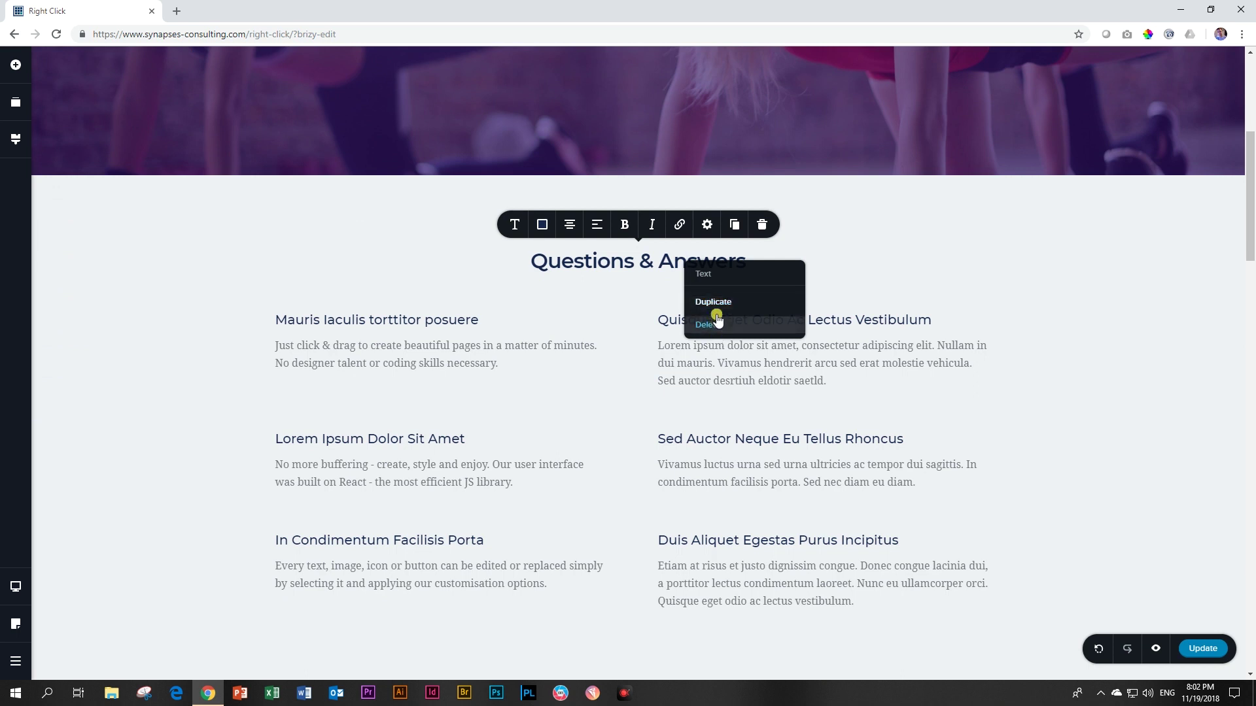
left_click(659, 264)
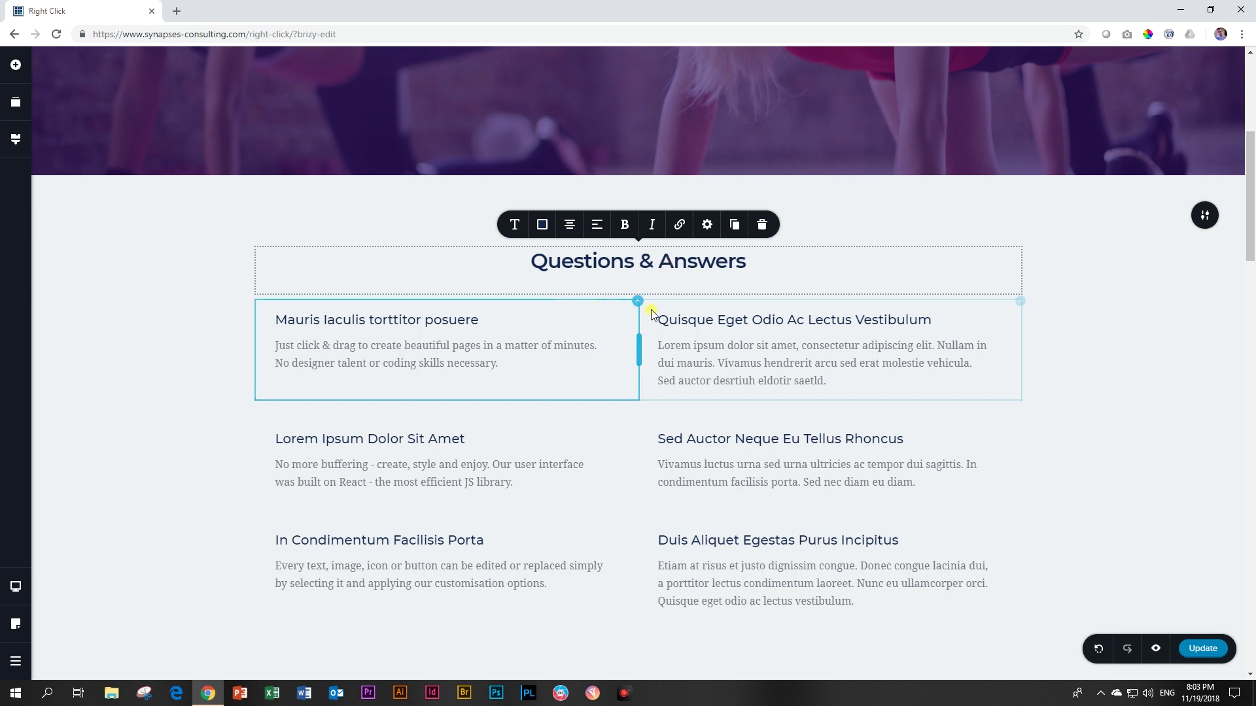
right_click(715, 266)
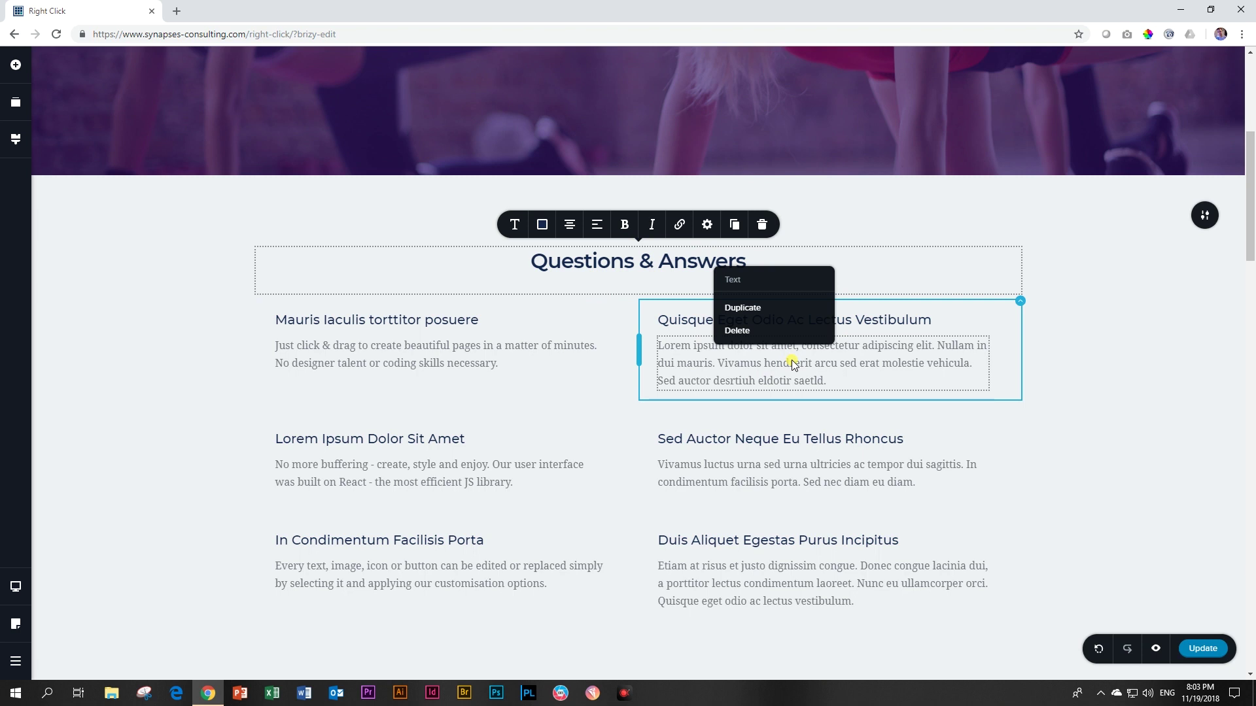
scroll(1147, 389, "up", 3)
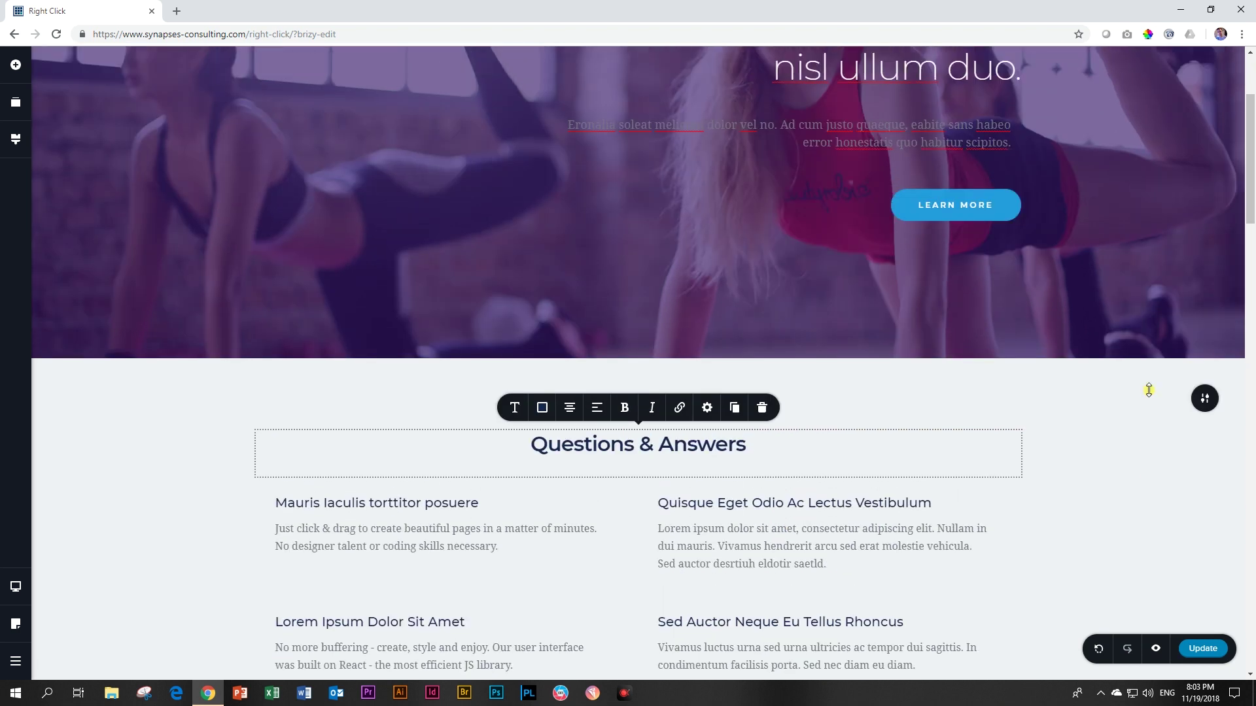
scroll(1148, 390, "down", 3)
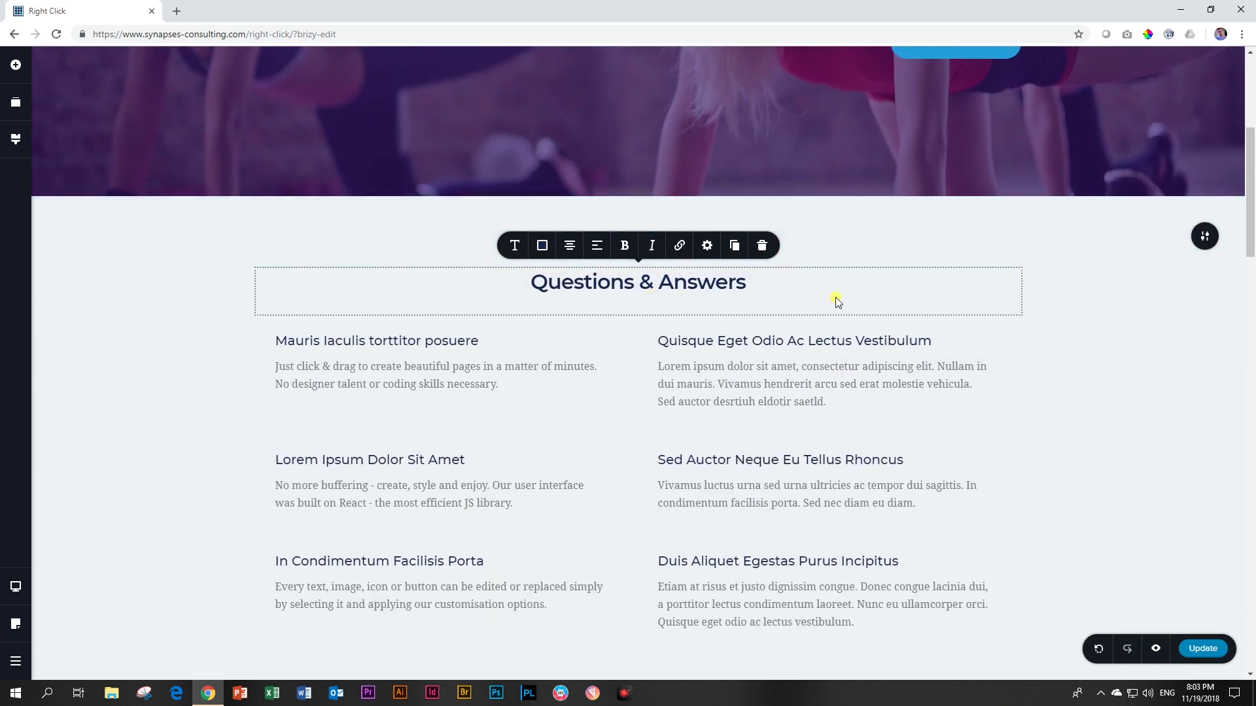
right_click(1004, 297)
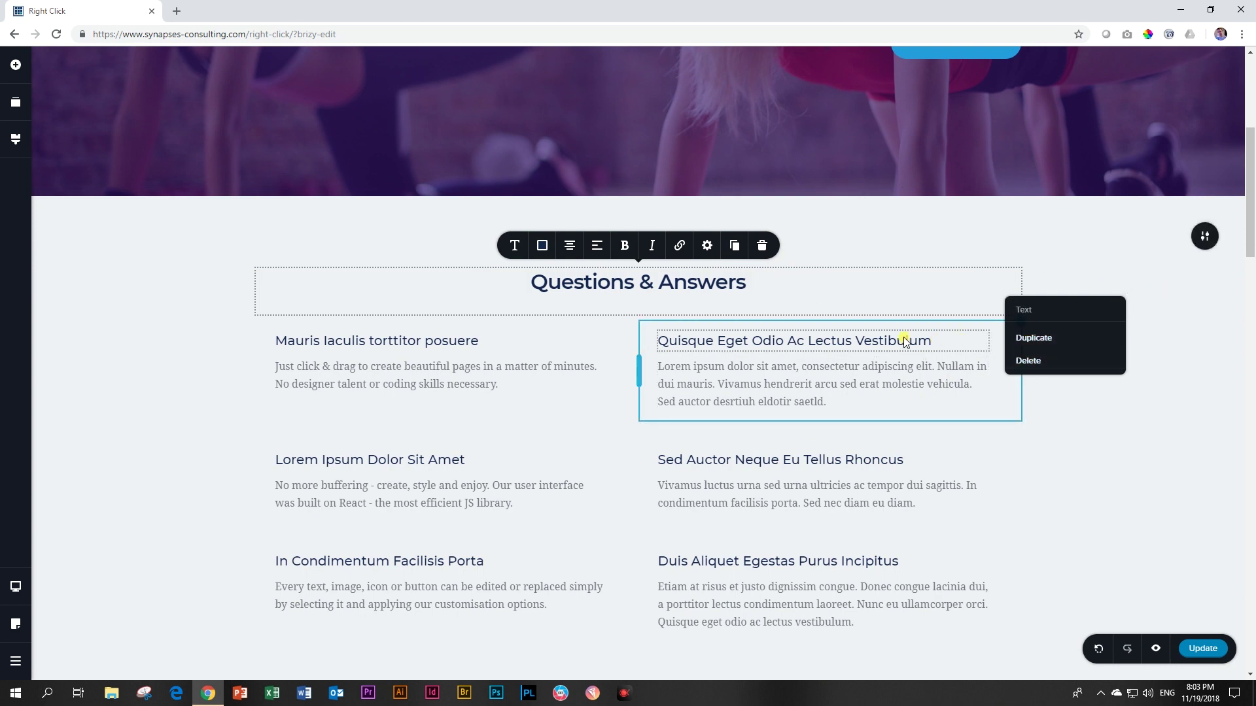
right_click(1009, 405)
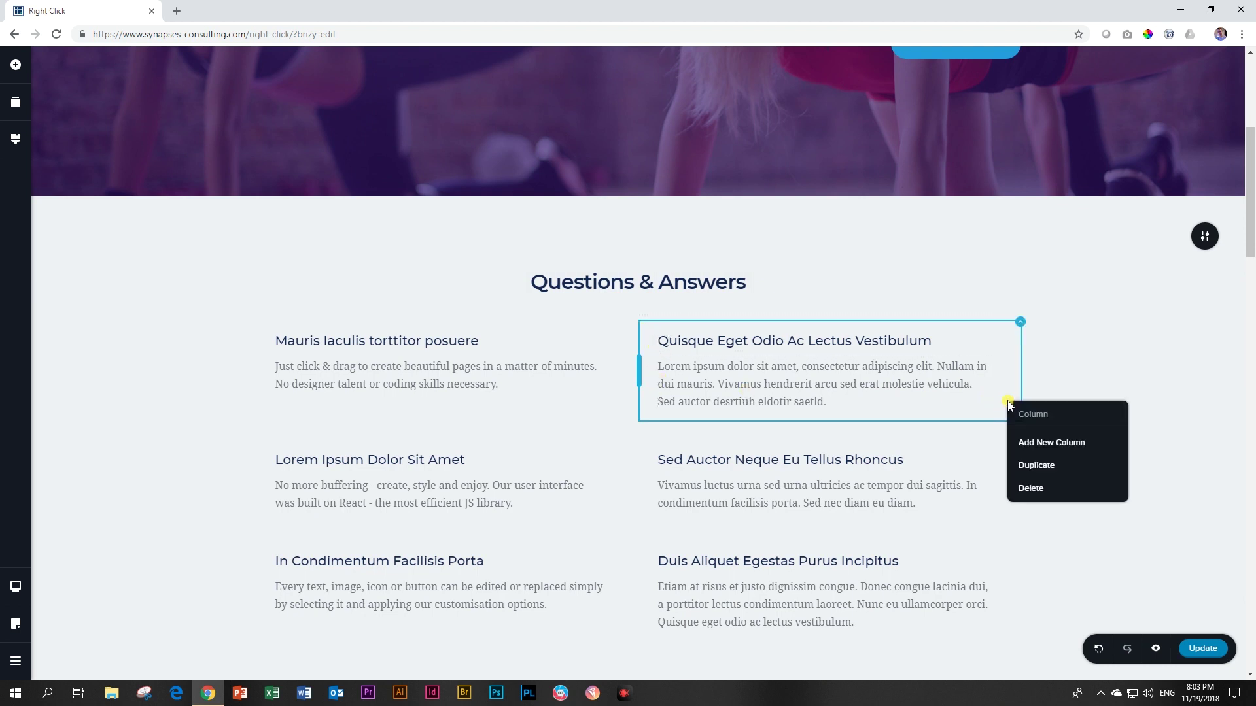
left_click(1024, 443)
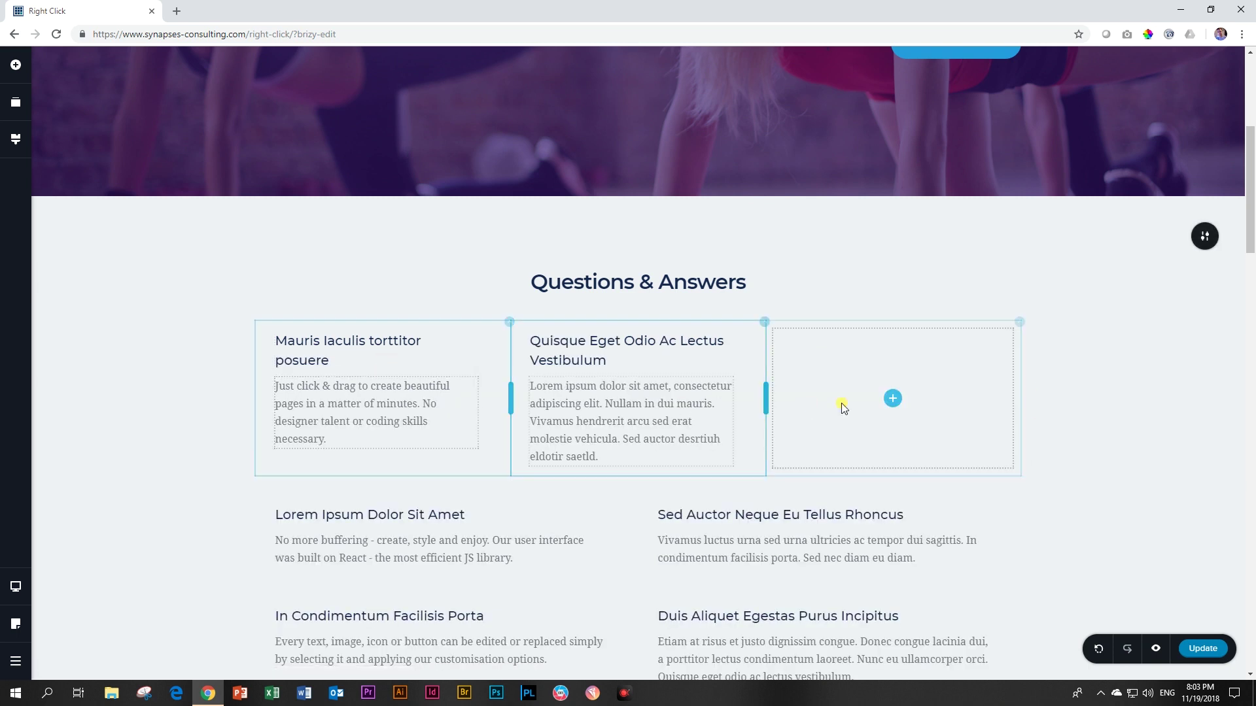
right_click(978, 364)
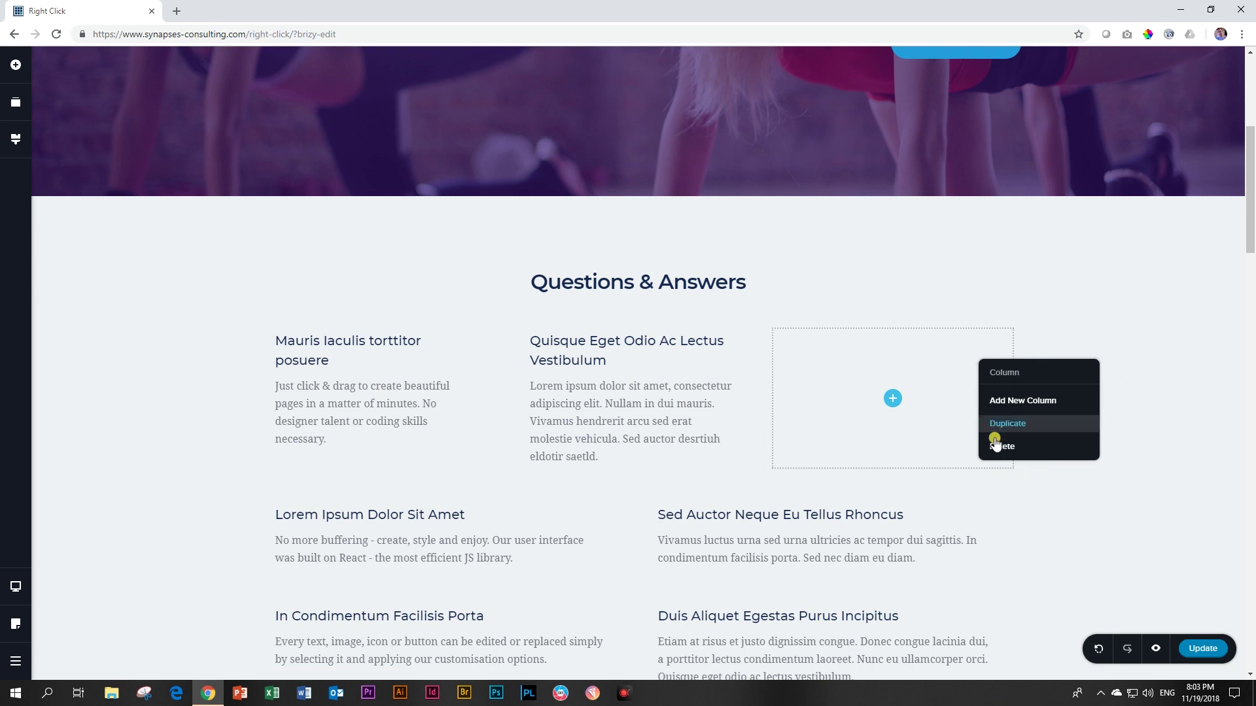
left_click(994, 443)
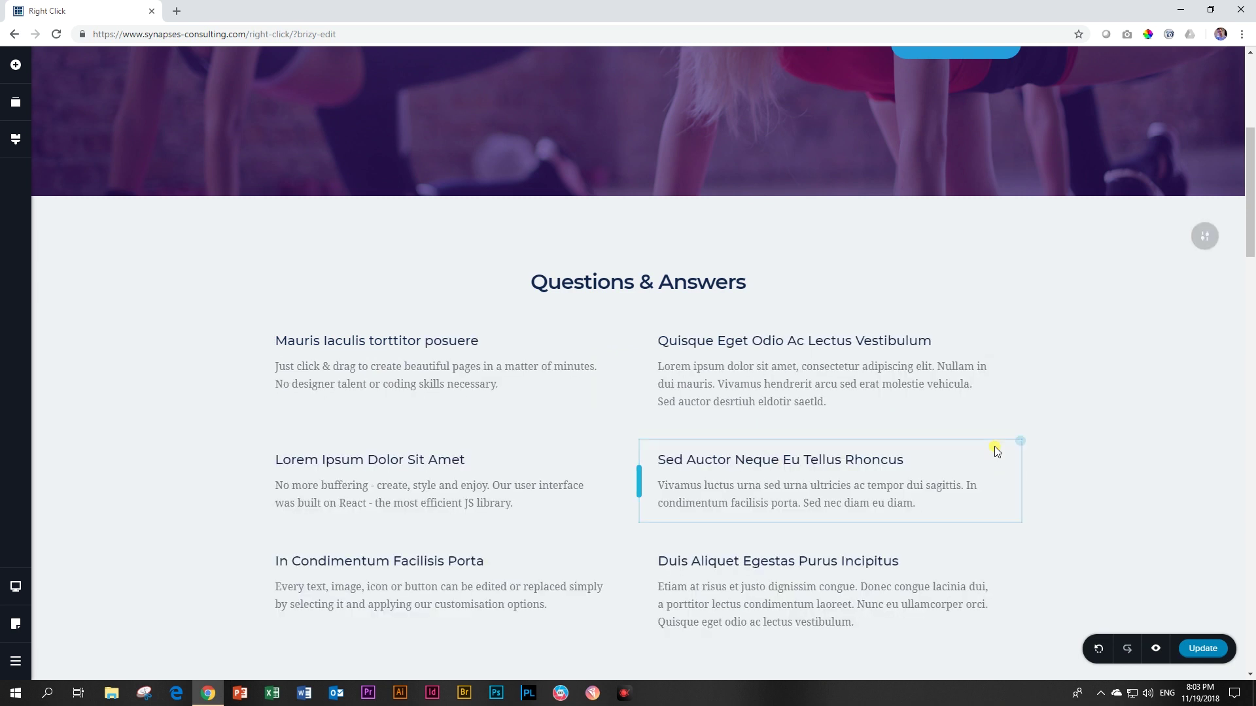
right_click(1008, 338)
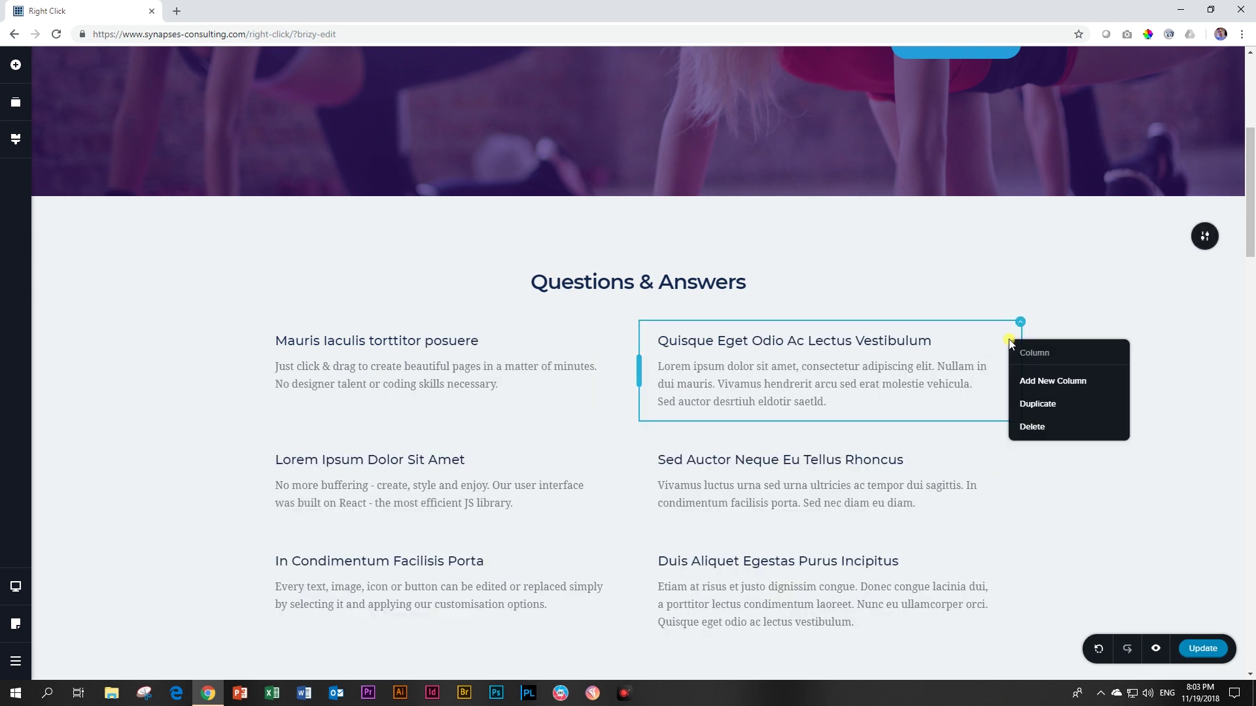
left_click(1025, 405)
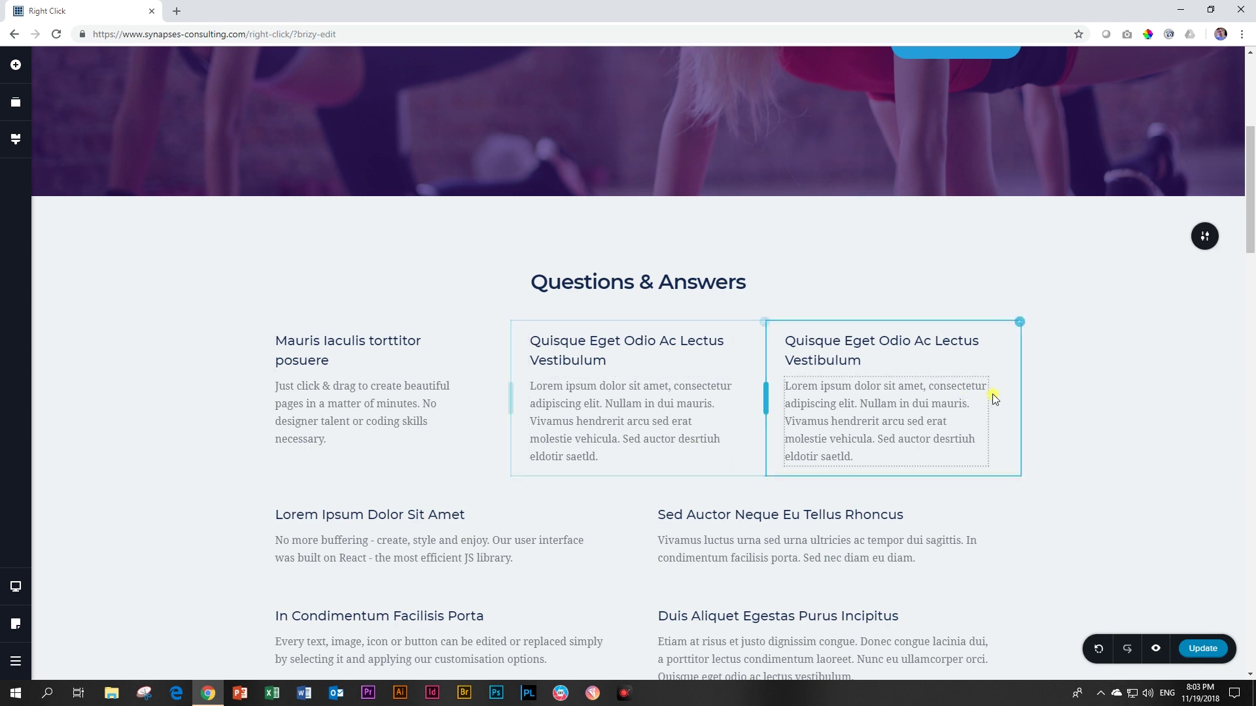
right_click(1001, 356)
left_click(1024, 447)
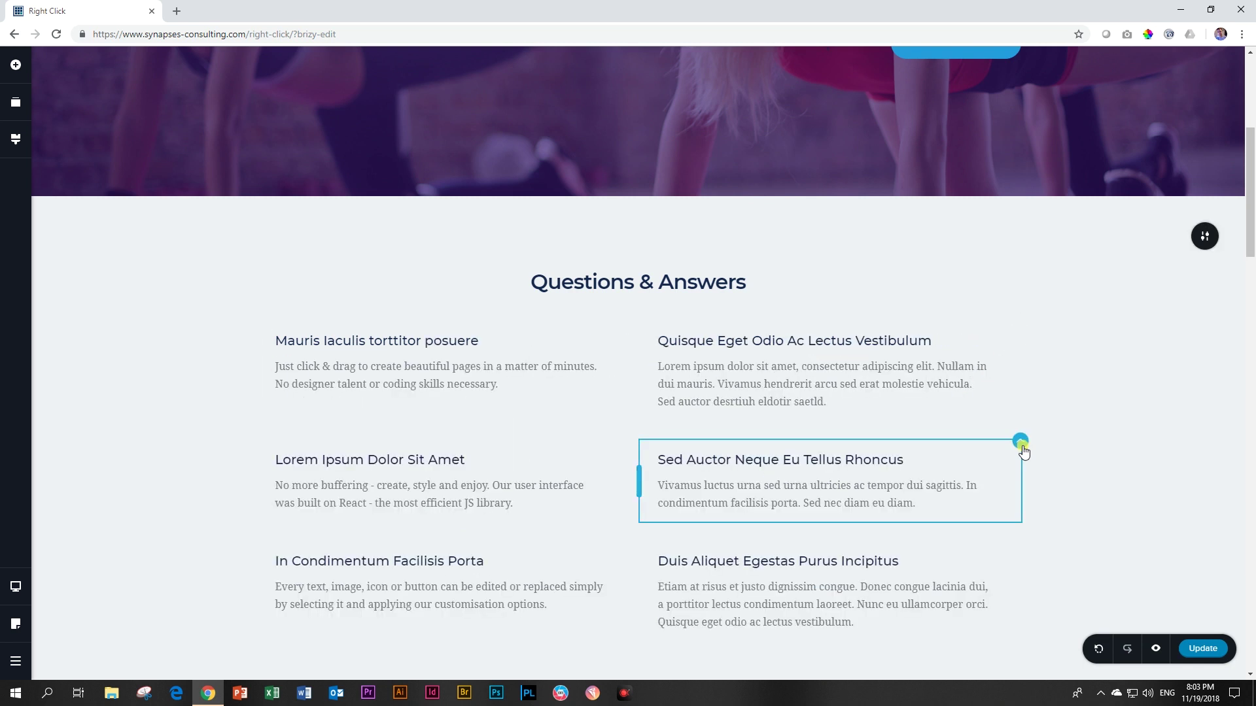
scroll(1026, 413, "up", 5)
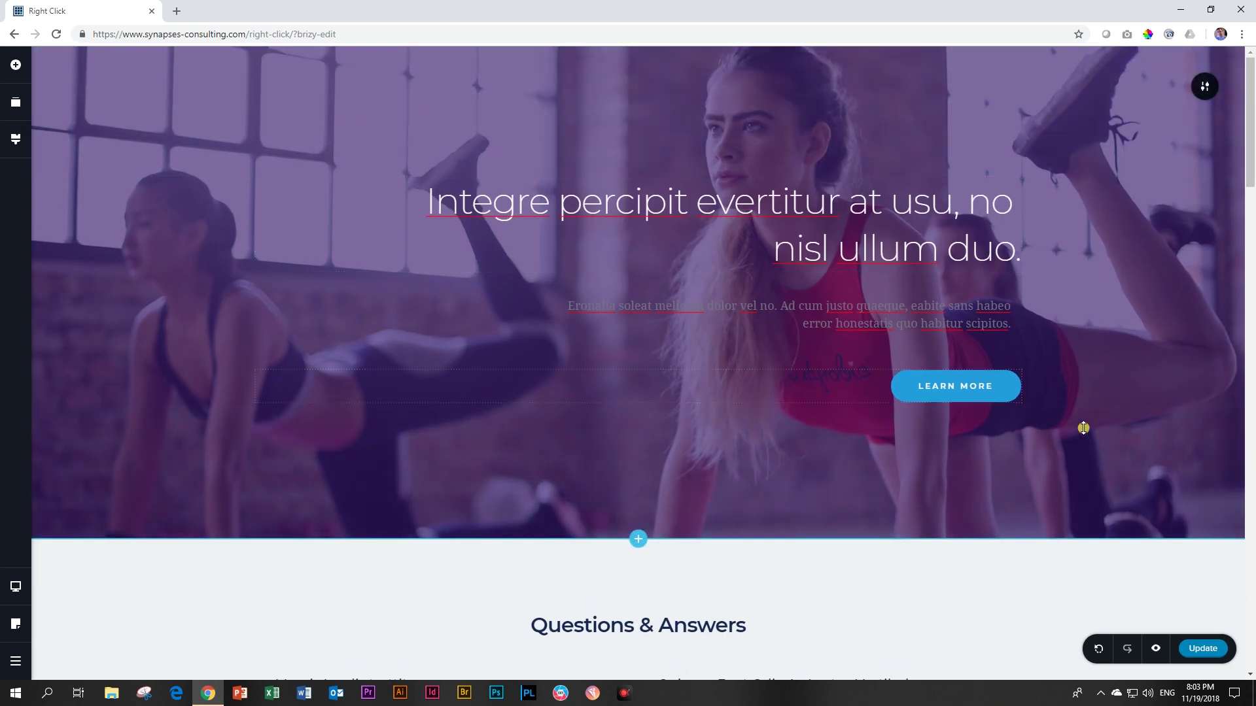
right_click(1163, 178)
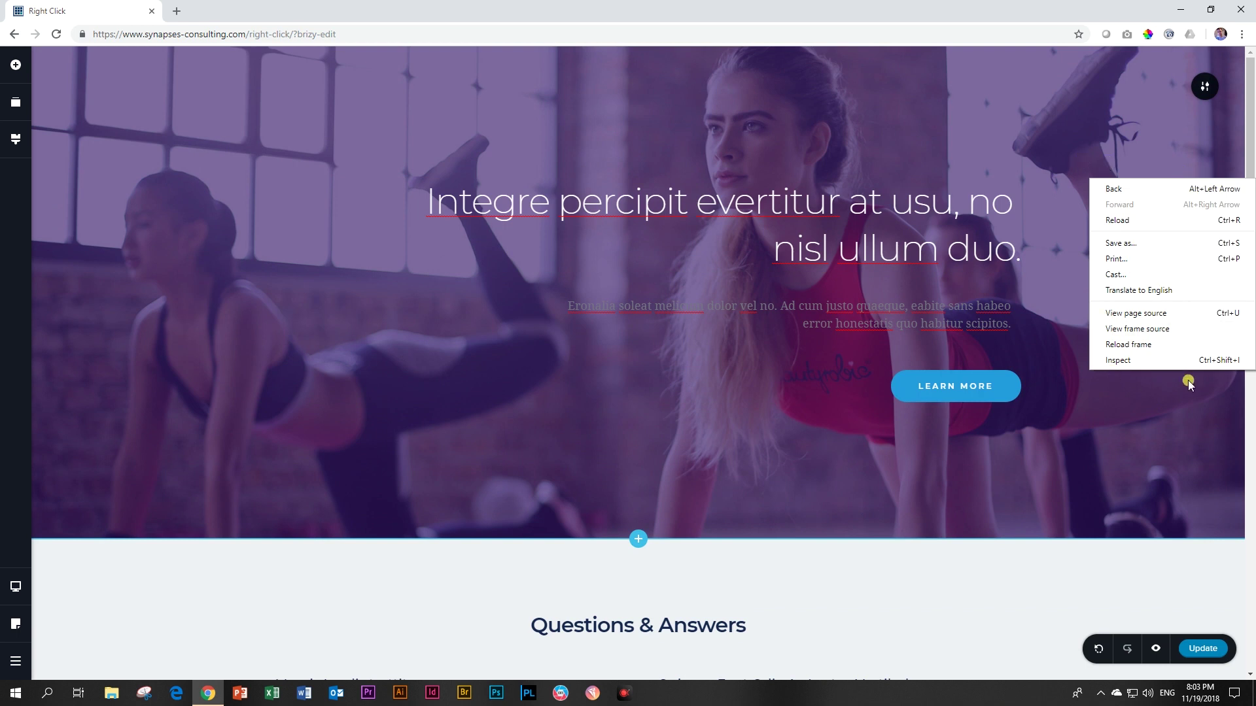
left_click(1093, 443)
right_click(1098, 111)
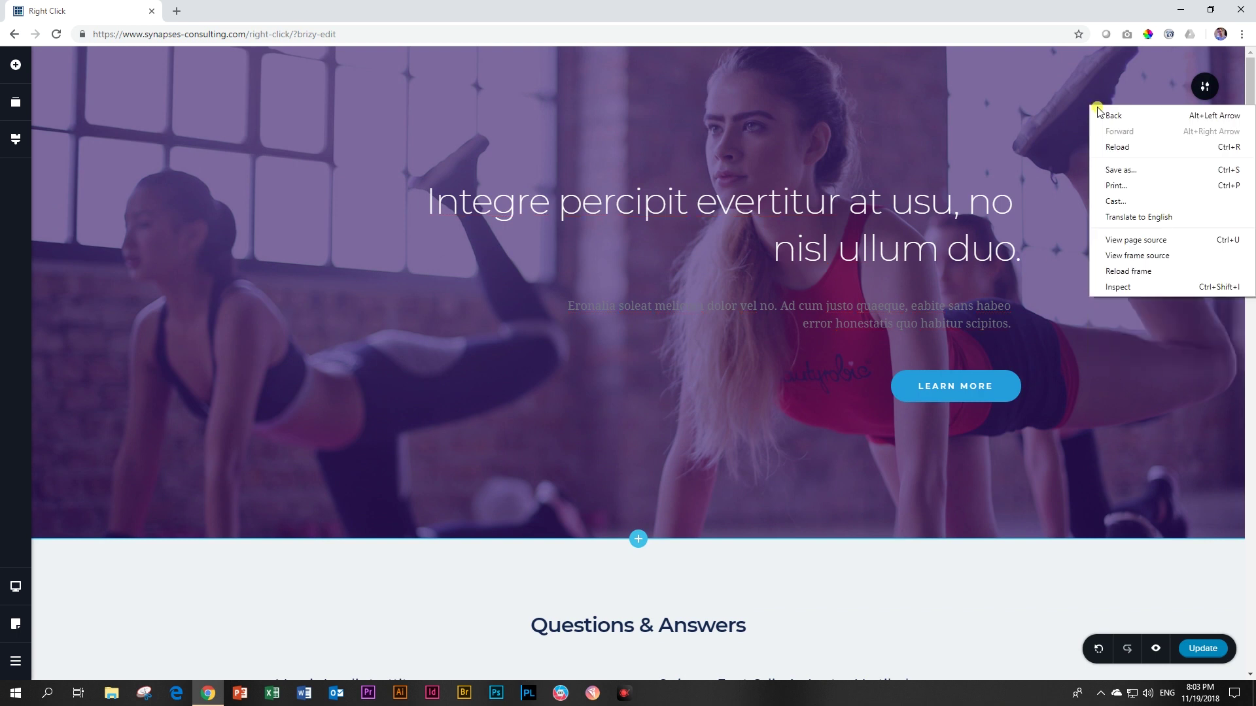
right_click(1150, 405)
right_click(1184, 317)
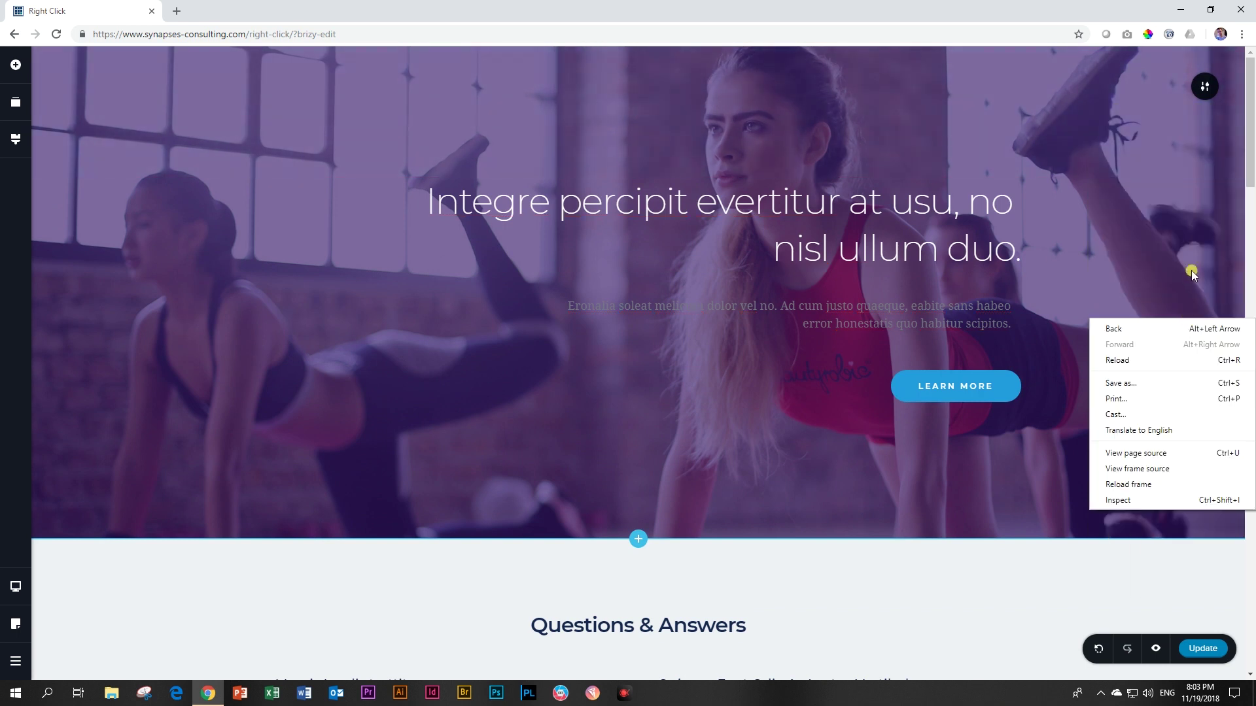
right_click(1190, 248)
right_click(1161, 181)
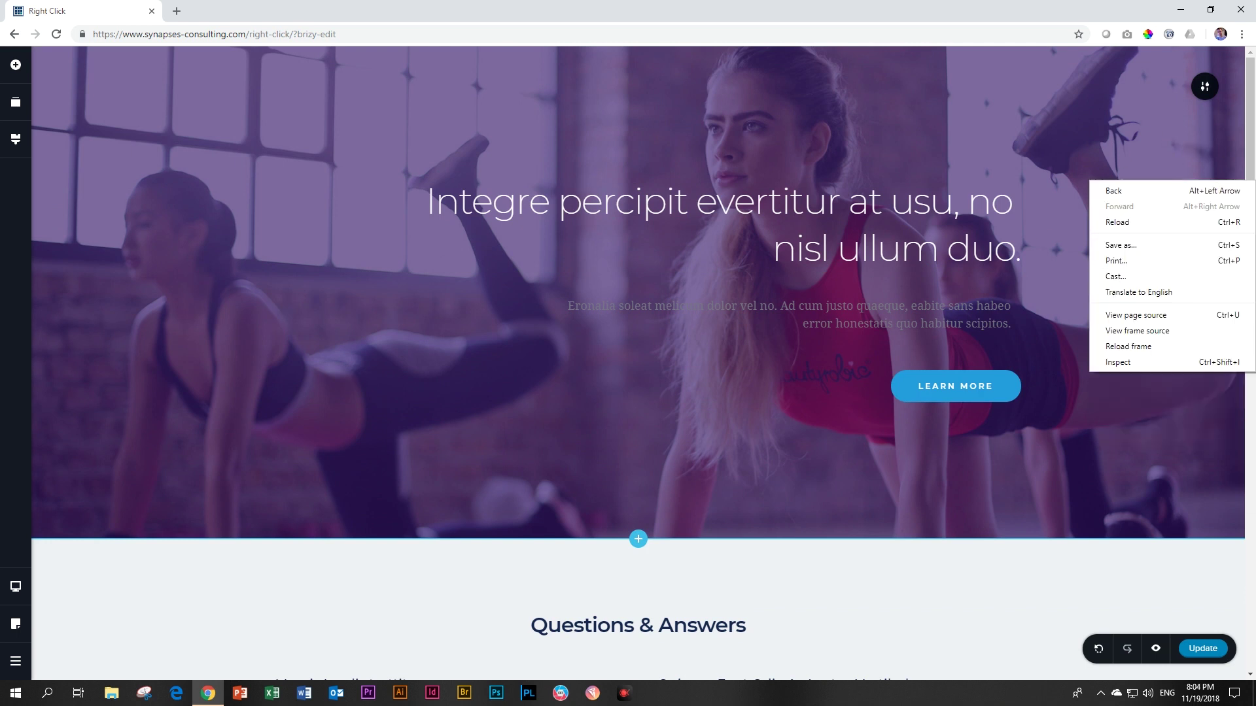
right_click(1193, 164)
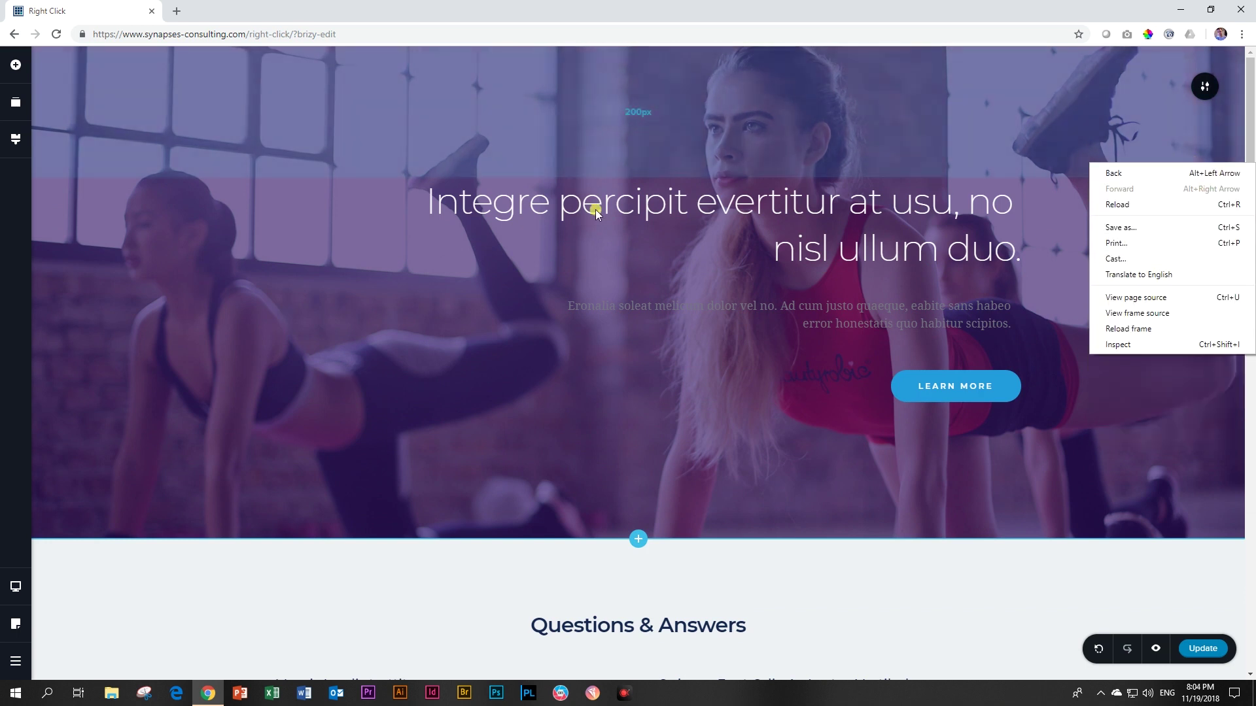
left_click(203, 240)
right_click(203, 240)
right_click(1178, 289)
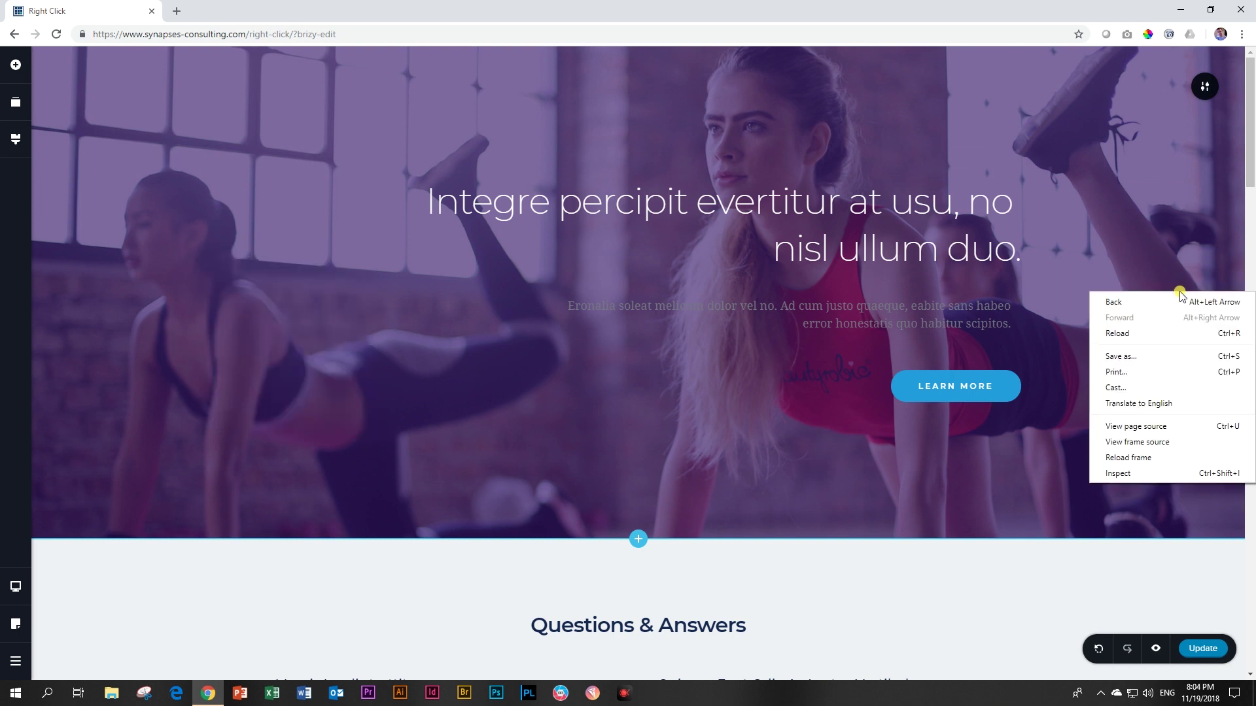
right_click(1181, 255)
right_click(1160, 143)
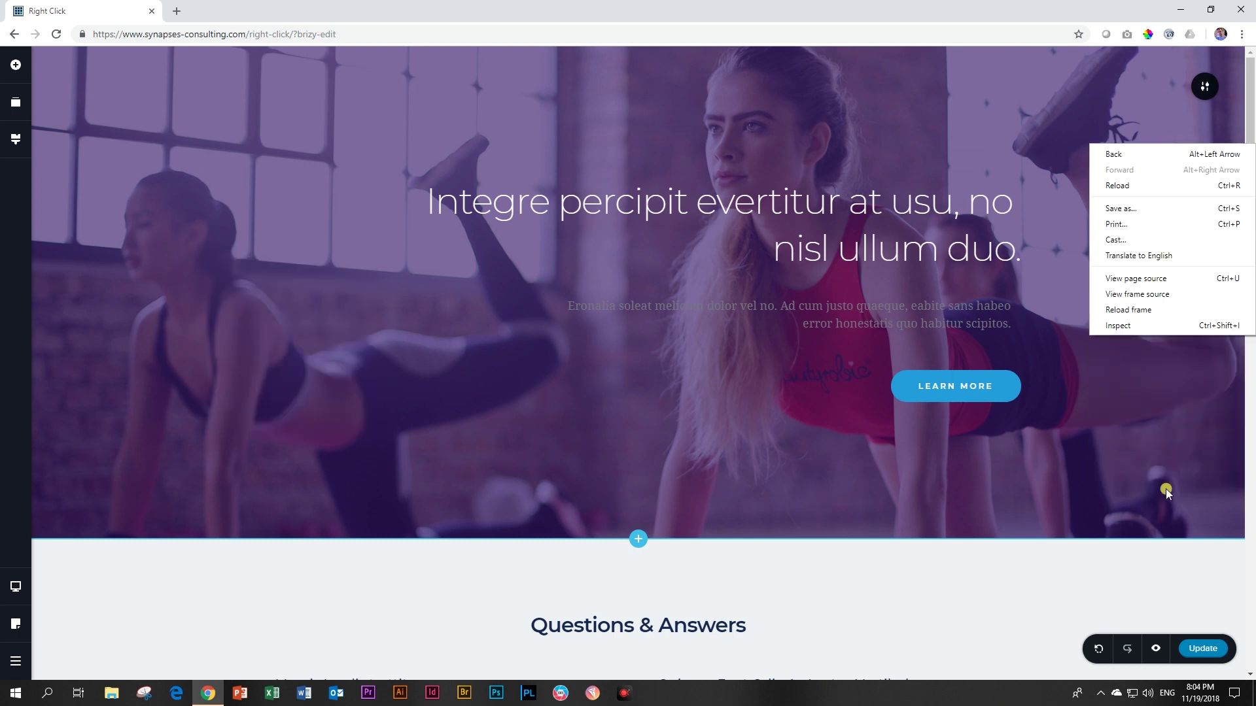
right_click(1145, 294)
left_click(1155, 242)
right_click(1155, 242)
right_click(258, 339)
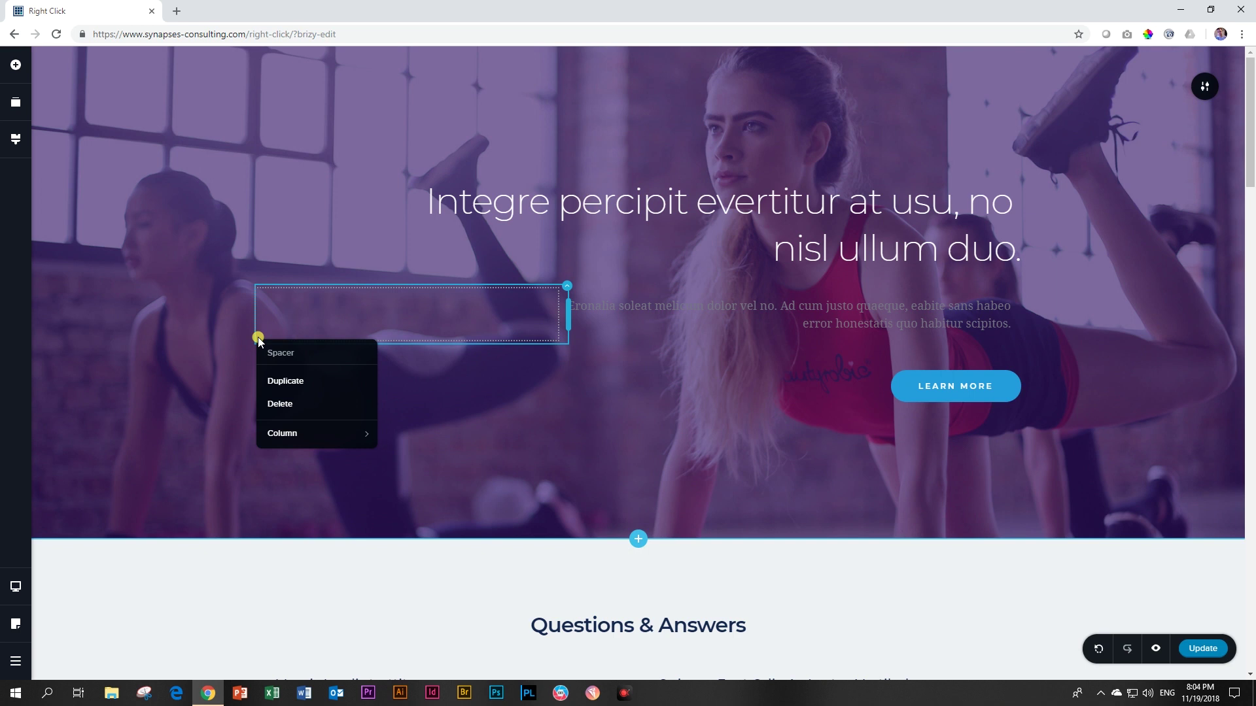
left_click(1180, 366)
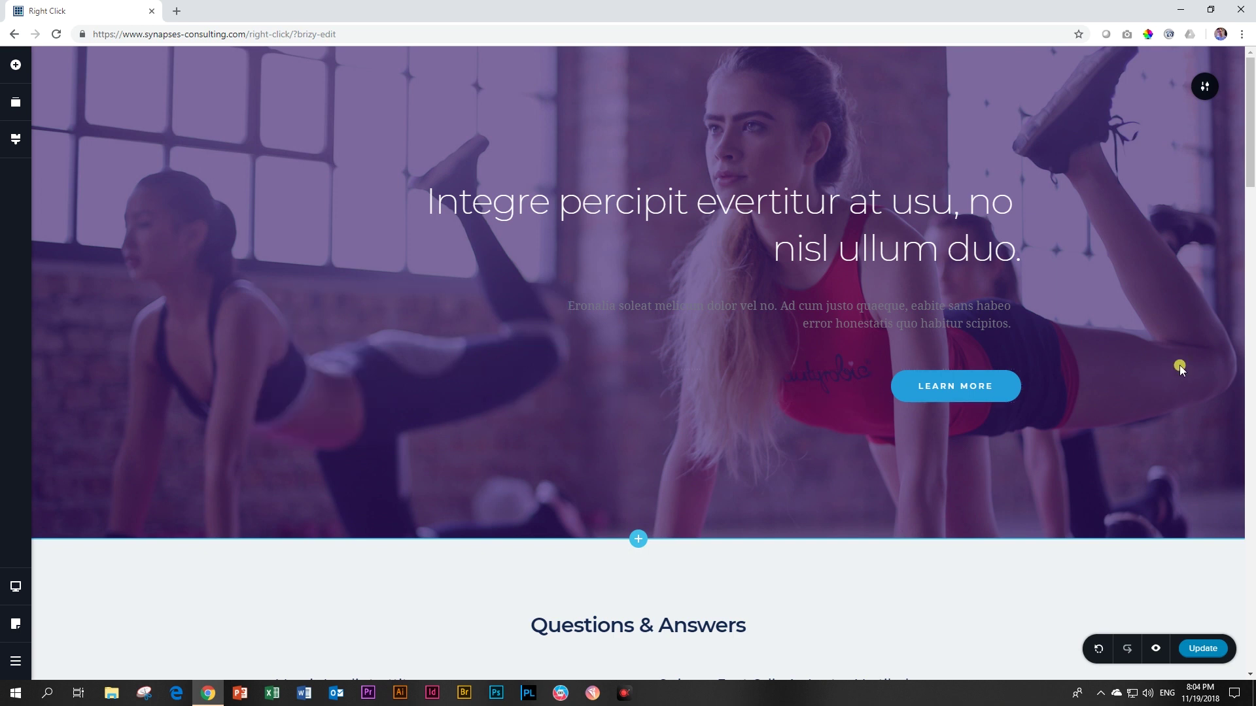